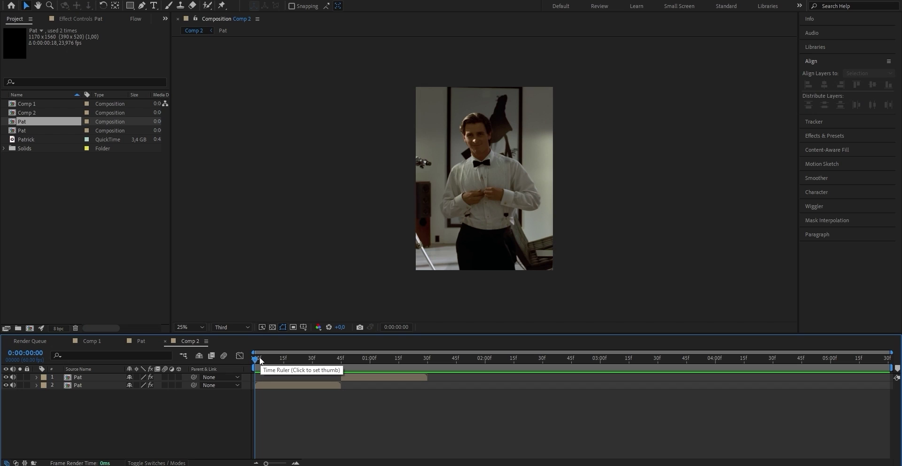
Move the current-time indicator to 0:00:00:47, where the second Pat clip begins.
{"action": "left_click_drag", "start_coordinate": [259, 358], "coordinate": [345, 357]}
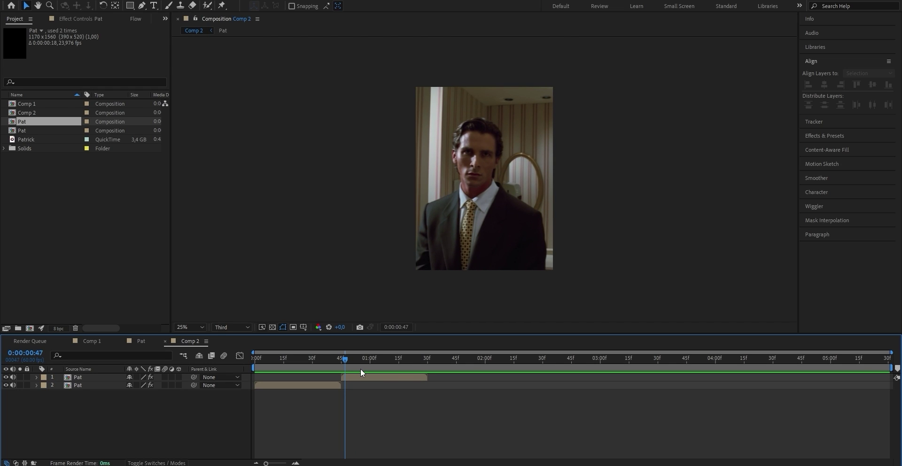
{"action": "left_click", "coordinate": [80, 1]}
Add a new adjustment layer above the clips and go to 0:00:00:33.
{"action": "mouse_move", "coordinate": [94, 8]}
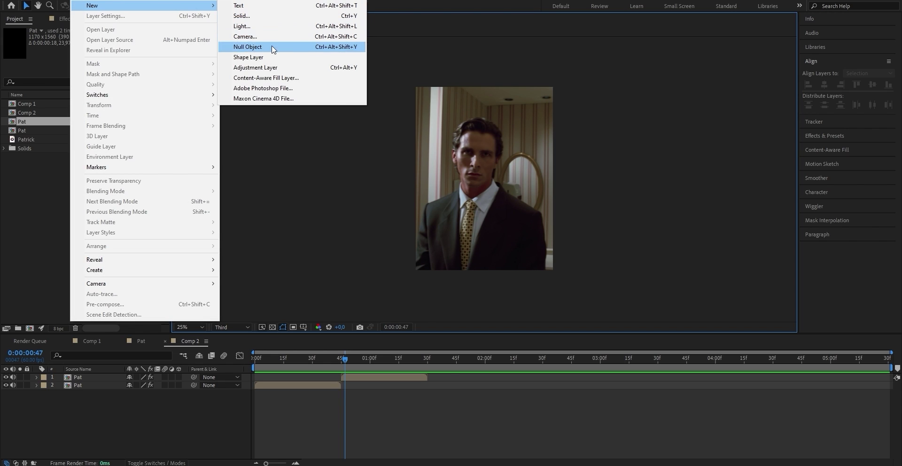
{"action": "left_click", "coordinate": [269, 68]}
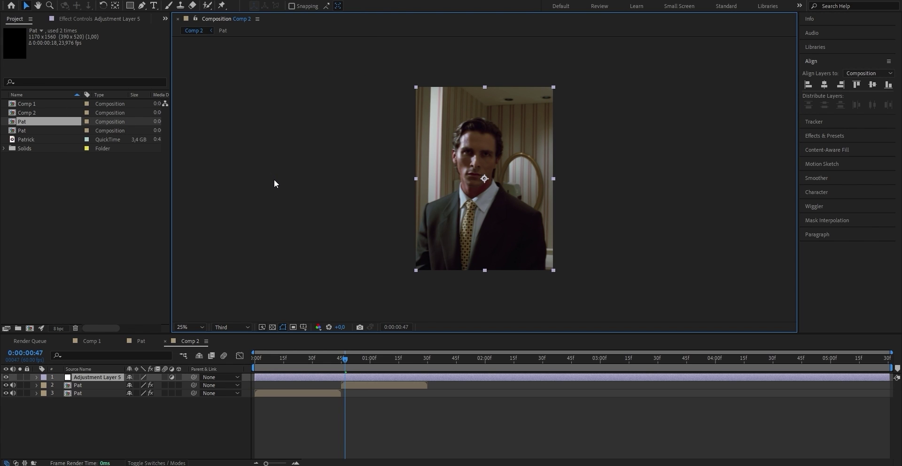
{"action": "left_click", "coordinate": [341, 352]}
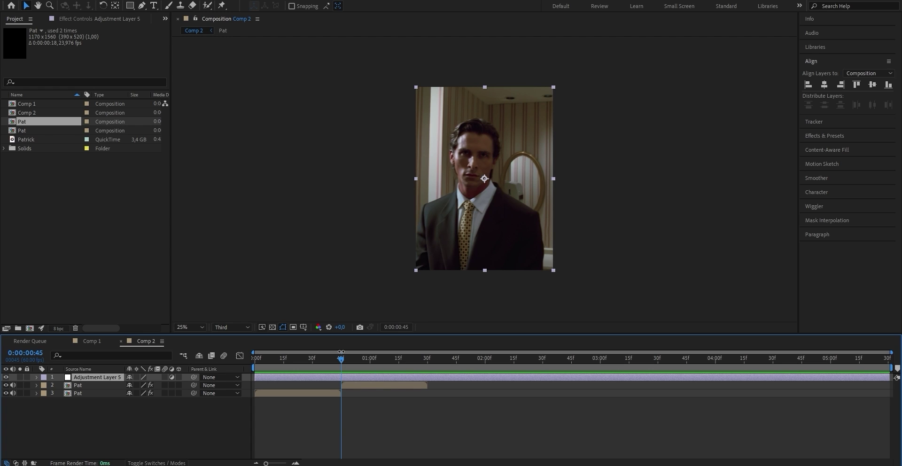
{"action": "left_click", "coordinate": [315, 360]}
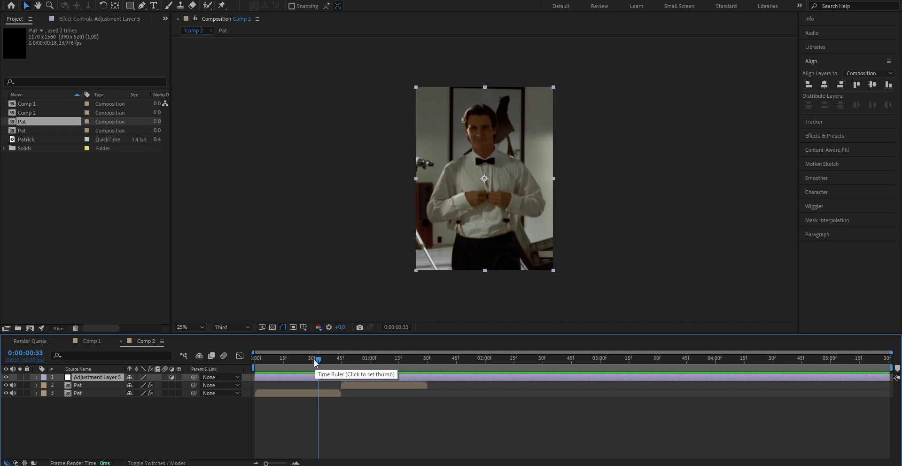
Split the adjustment layer at 0:00:00:33, delete its left half, and split again at 0:00:00:58.
{"action": "key", "text": "ctrl+shift+d"}
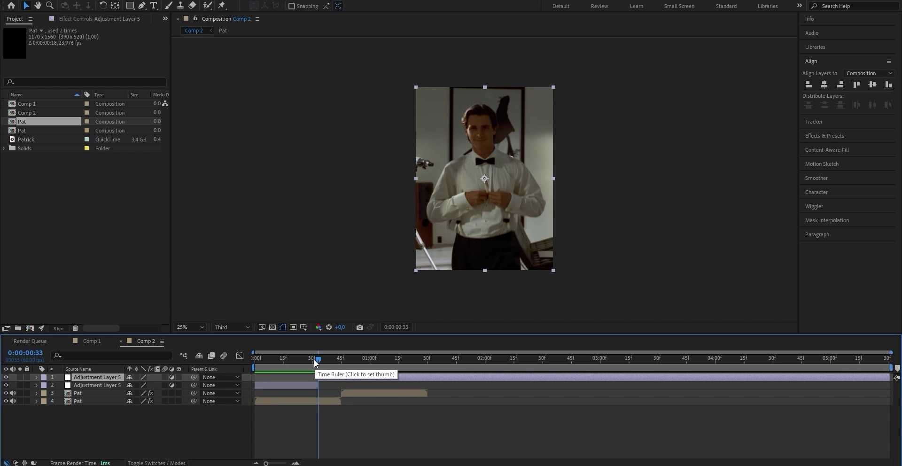
{"action": "left_click", "coordinate": [311, 387]}
{"action": "key", "text": "Delete"}
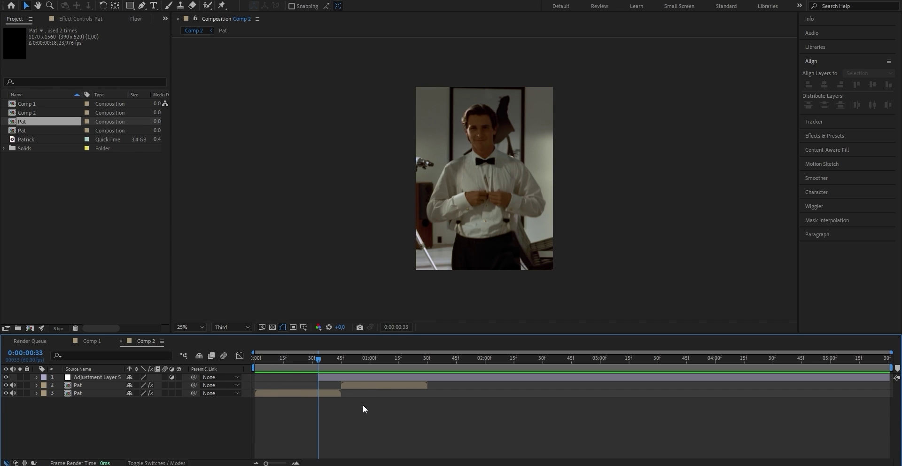
{"action": "left_click", "coordinate": [367, 357]}
{"action": "left_click", "coordinate": [376, 377]}
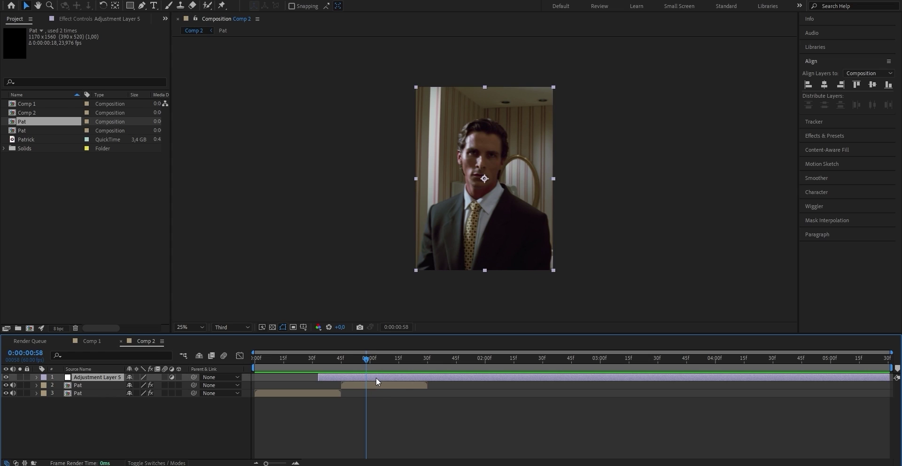
{"action": "key", "text": "ctrl+shift+d"}
Delete the adjustment layer's part after 0:00:00:58 and expand the Effects & Presets library.
{"action": "key", "text": "Delete"}
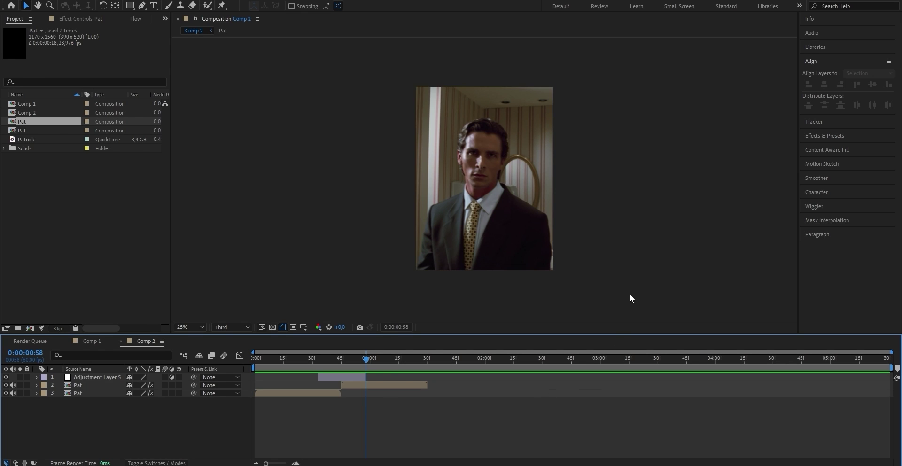
{"action": "left_click", "coordinate": [814, 140]}
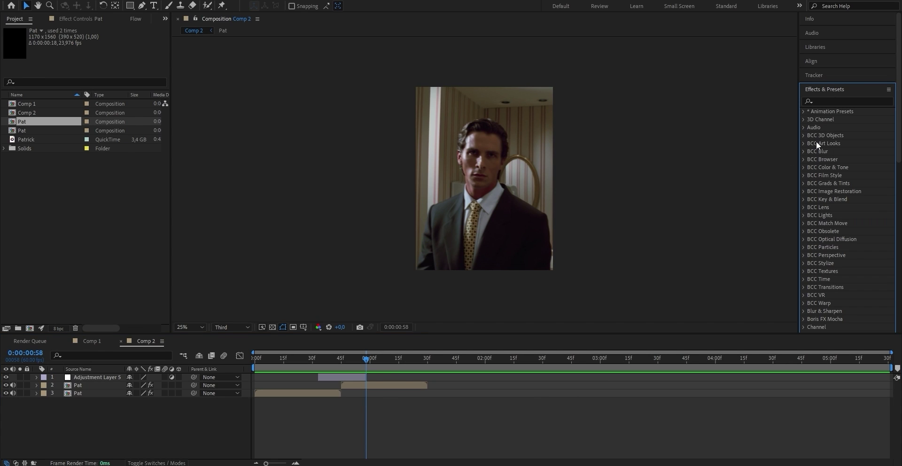
Search for 'glitchify' and apply Glitchify to Adjustment Layer 5.
{"action": "left_click", "coordinate": [818, 100]}
{"action": "type", "text": "glitchify"}
{"action": "left_click", "coordinate": [836, 120]}
{"action": "left_click_drag", "start_coordinate": [835, 122], "coordinate": [338, 379]}
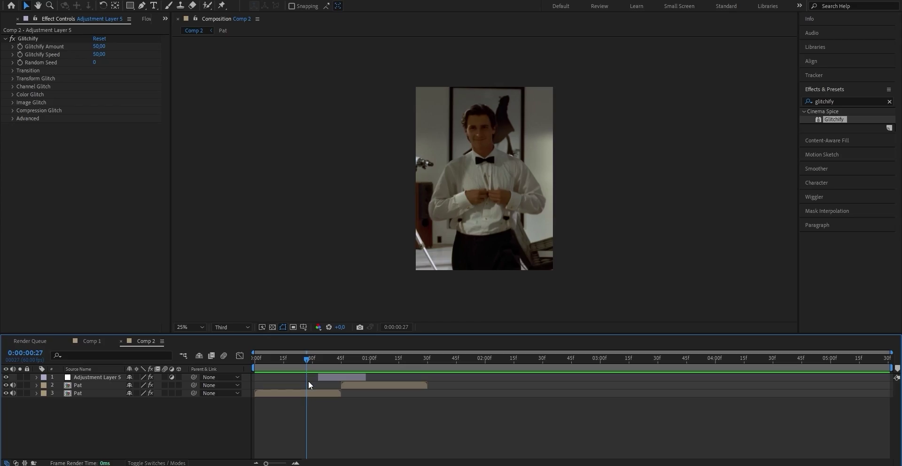
Preview the glitch across the cut, then start Glitchify Amount keyframing at 0:00:00:33.
{"action": "left_click_drag", "start_coordinate": [311, 362], "coordinate": [341, 364]}
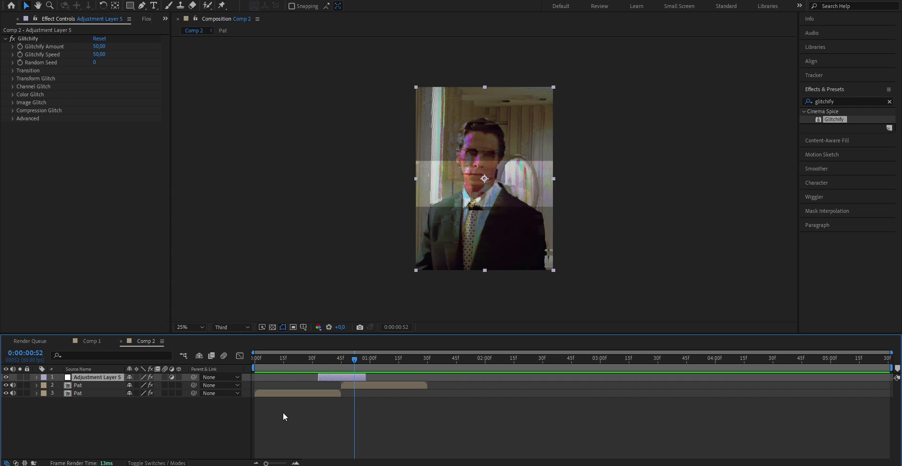
{"action": "left_click", "coordinate": [319, 359]}
{"action": "left_click_drag", "start_coordinate": [266, 464], "coordinate": [281, 464]}
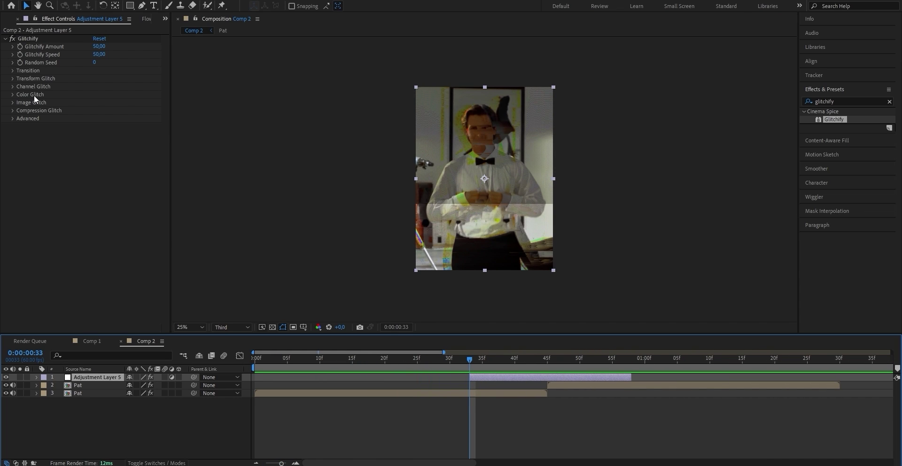
{"action": "left_click", "coordinate": [20, 46]}
Key Glitchify Amount at 0 on frame 33 and 50 on frame 43.
{"action": "left_click", "coordinate": [97, 47]}
{"action": "type", "text": "0"}
{"action": "left_click", "coordinate": [493, 377]}
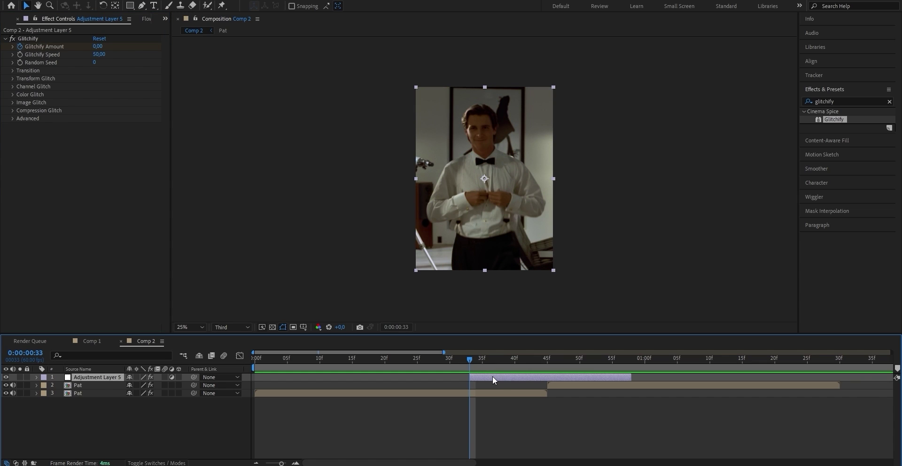
{"action": "key", "text": "u"}
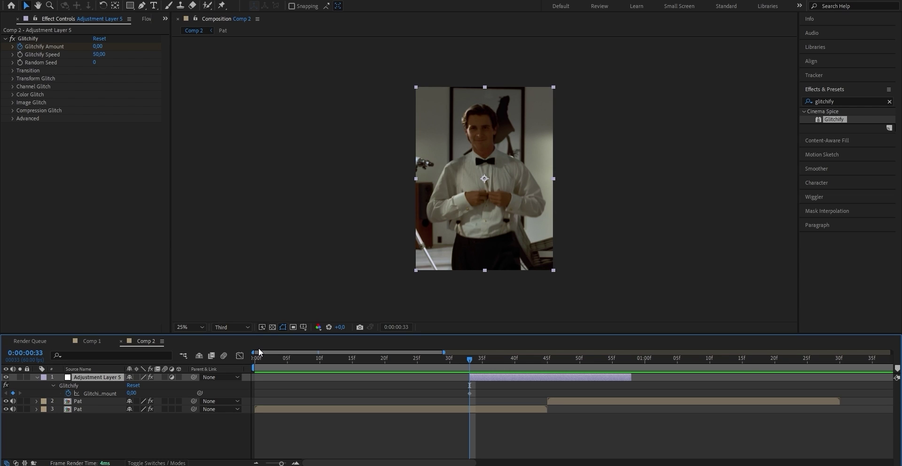
{"action": "left_click", "coordinate": [517, 360]}
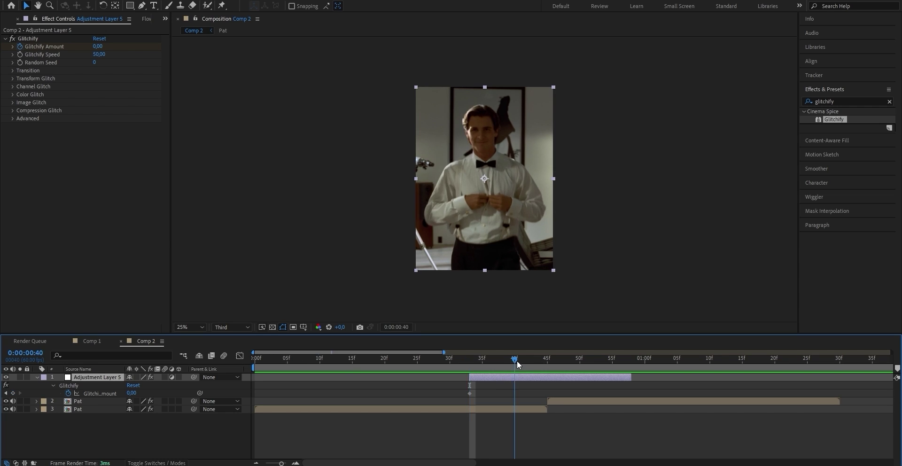
{"action": "key", "text": "Page_Down"}
{"action": "key", "text": "Page_Down"}
{"action": "key", "text": "Page_Down"}
{"action": "left_click", "coordinate": [128, 393]}
{"action": "type", "text": "50"}
{"action": "key", "text": "Return"}
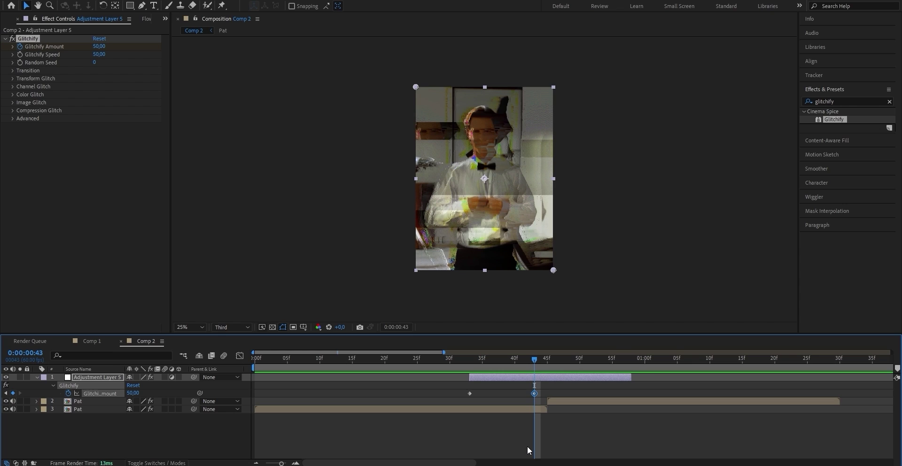
{"action": "left_click", "coordinate": [530, 451]}
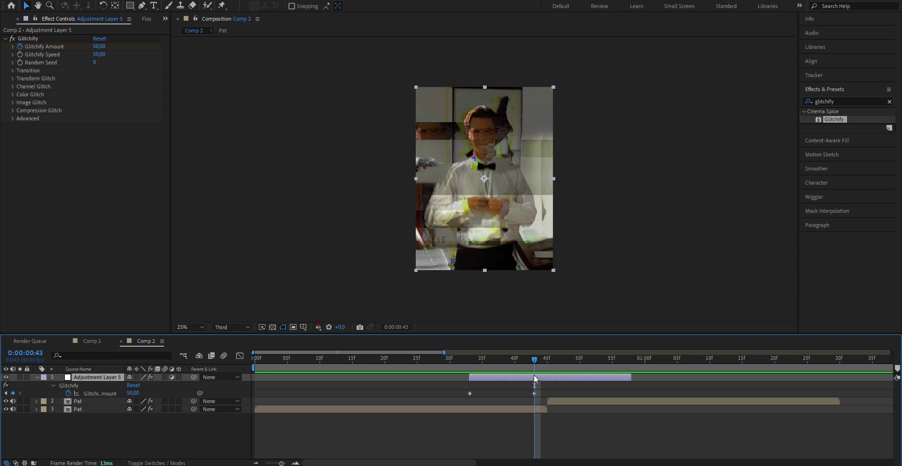
Key Glitchify Amount at 5 on frame 48, 15 on frame 50, and 0 on frame 58.
{"action": "left_click", "coordinate": [562, 363]}
{"action": "left_click", "coordinate": [133, 393]}
{"action": "type", "text": "50"}
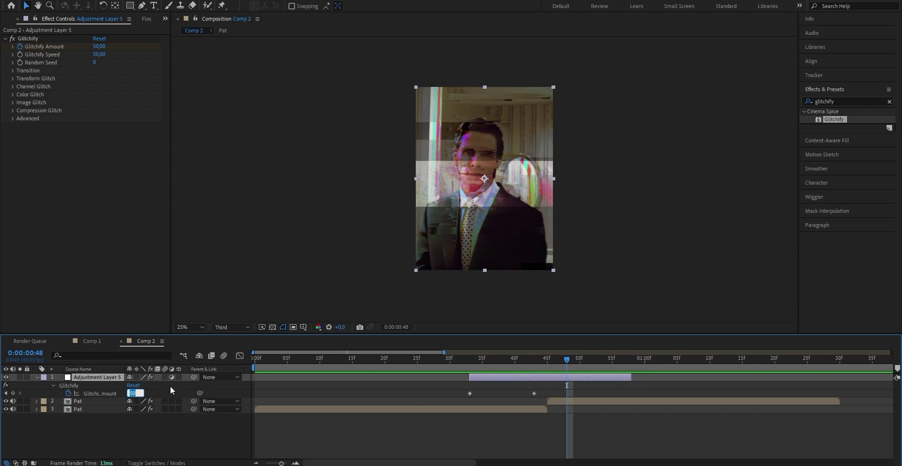
{"action": "key", "text": "Return"}
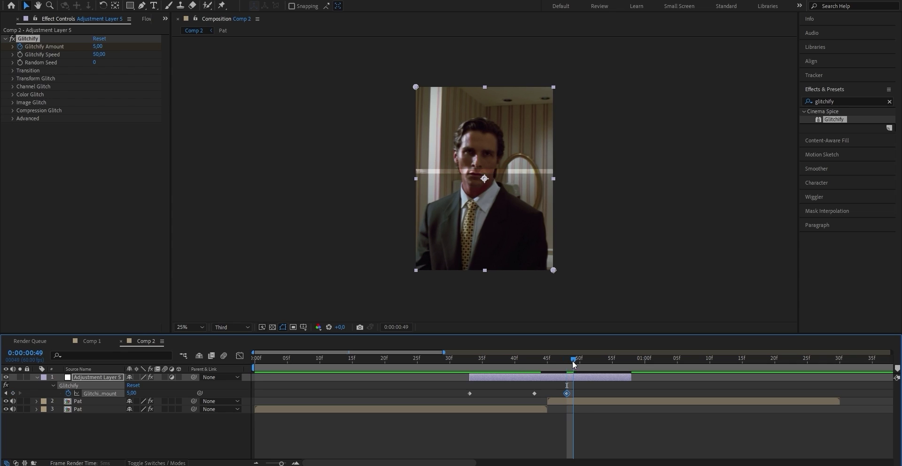
{"action": "left_click", "coordinate": [580, 361]}
{"action": "type", "text": "15"}
{"action": "key", "text": "Return"}
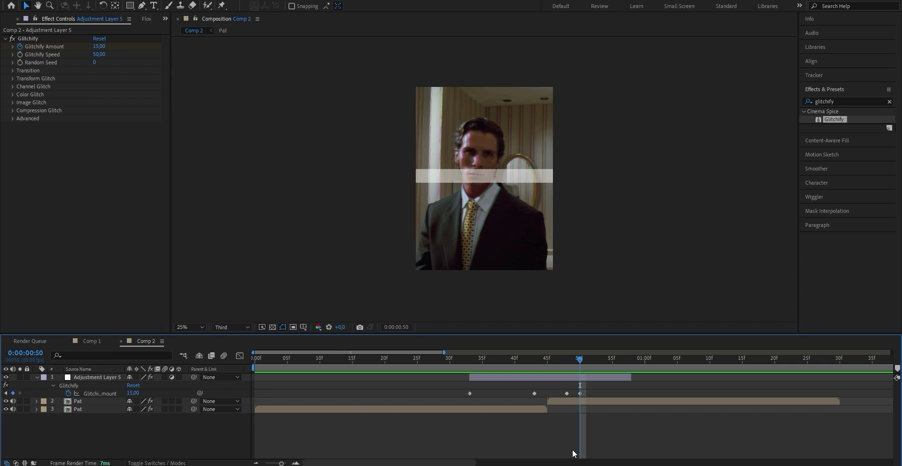
{"action": "left_click", "coordinate": [632, 360]}
{"action": "left_click", "coordinate": [131, 394]}
{"action": "type", "text": "0"}
{"action": "key", "text": "Return"}
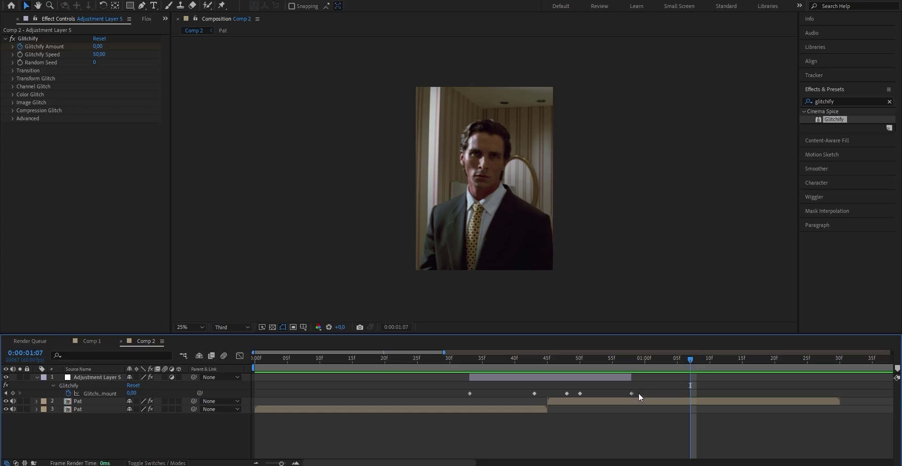
Apply Easy Ease to all five Glitchify Amount keyframes and show the Graph Editor.
{"action": "left_click_drag", "start_coordinate": [647, 386], "coordinate": [457, 410]}
{"action": "right_click", "coordinate": [470, 395]}
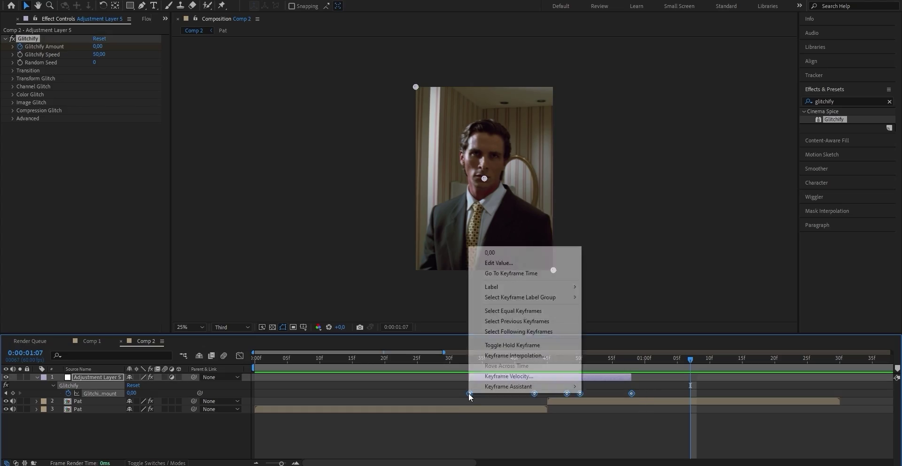
{"action": "mouse_move", "coordinate": [501, 388]}
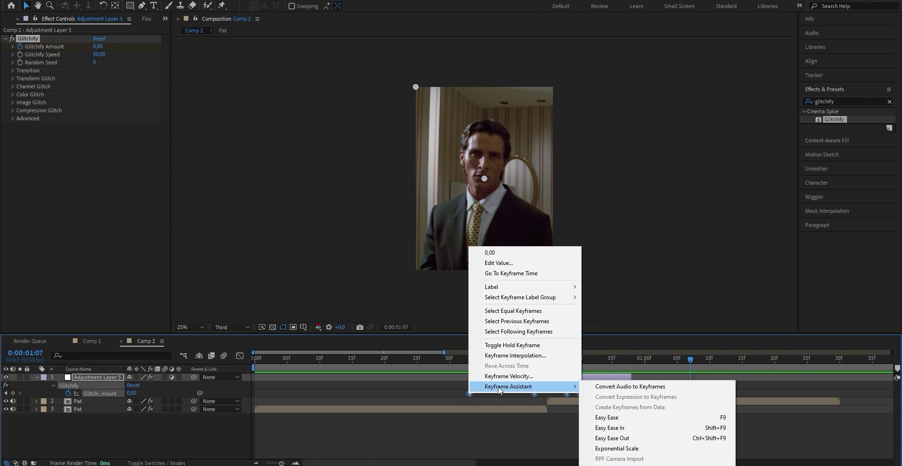
{"action": "left_click", "coordinate": [614, 417]}
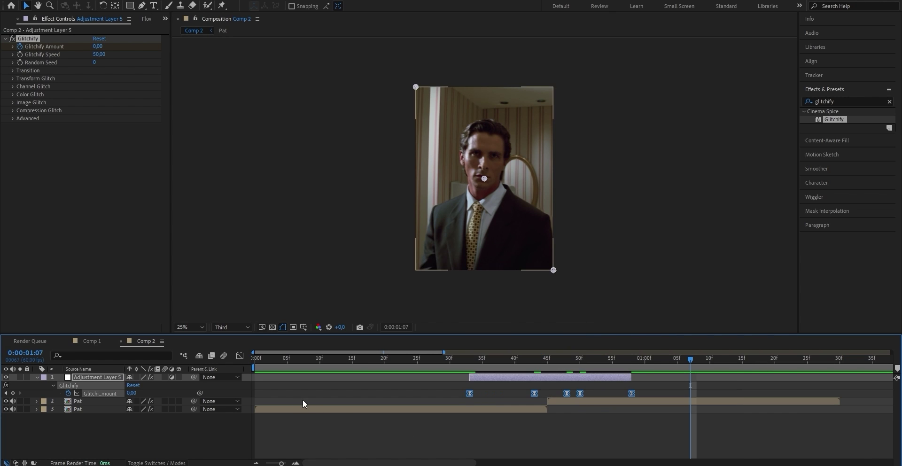
{"action": "left_click", "coordinate": [240, 357]}
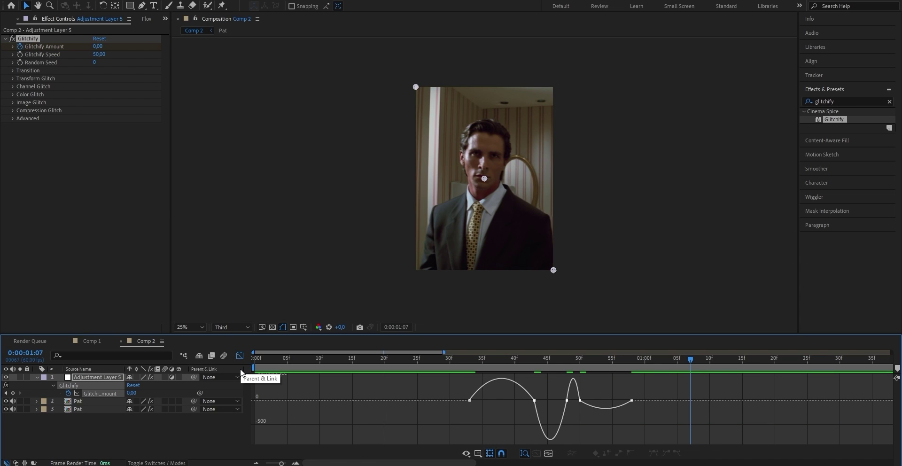
Switch the Graph Editor to the speed graph and steepen the acceleration before the peak.
{"action": "right_click", "coordinate": [567, 407]}
{"action": "left_click", "coordinate": [524, 415]}
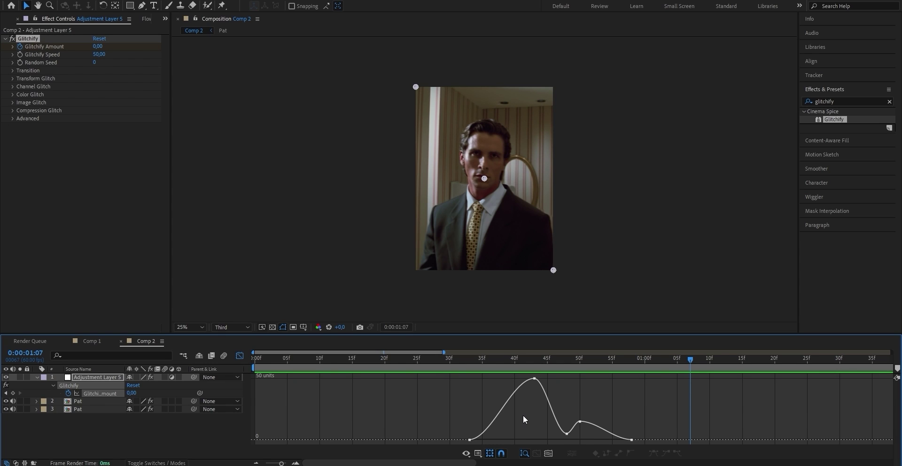
{"action": "right_click", "coordinate": [528, 408]}
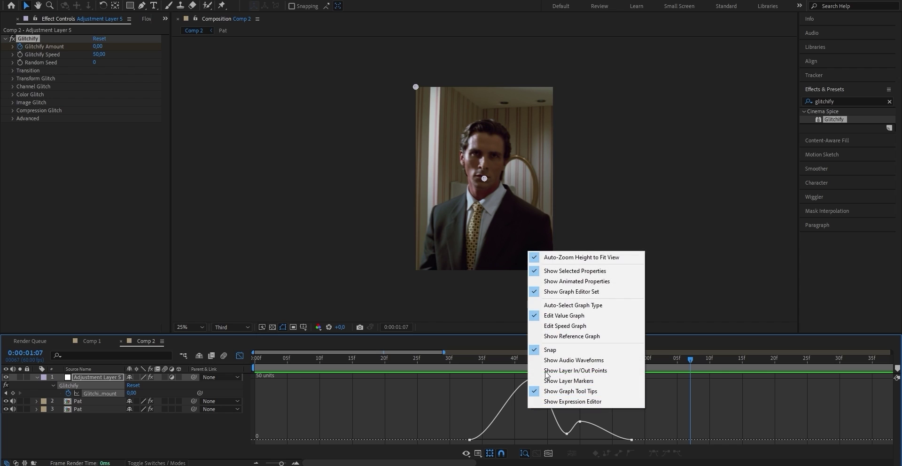
{"action": "left_click", "coordinate": [559, 325]}
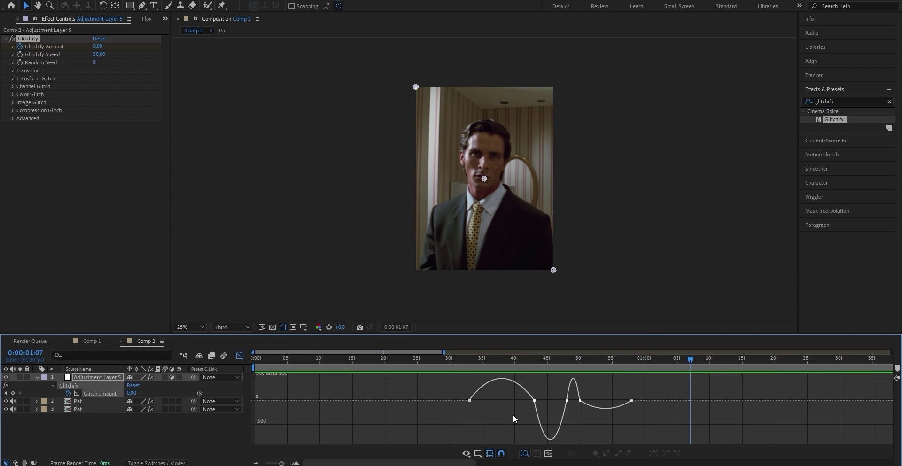
{"action": "left_click", "coordinate": [534, 400]}
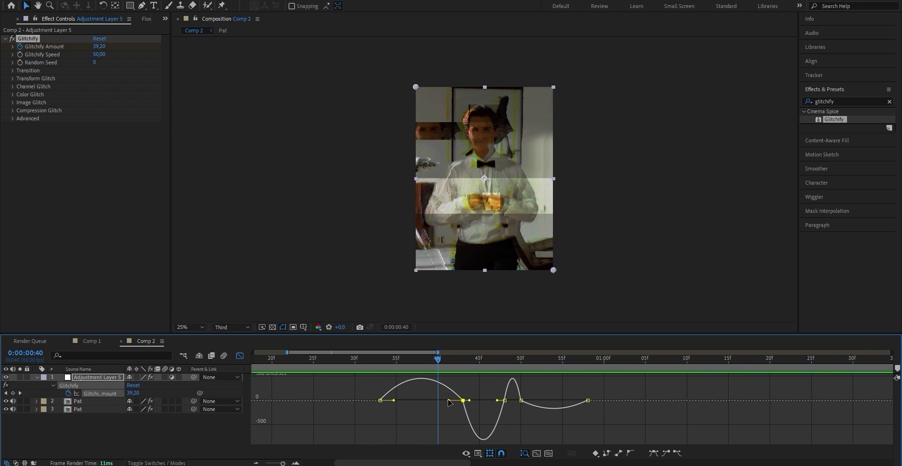
{"action": "left_click_drag", "start_coordinate": [449, 400], "coordinate": [448, 378]}
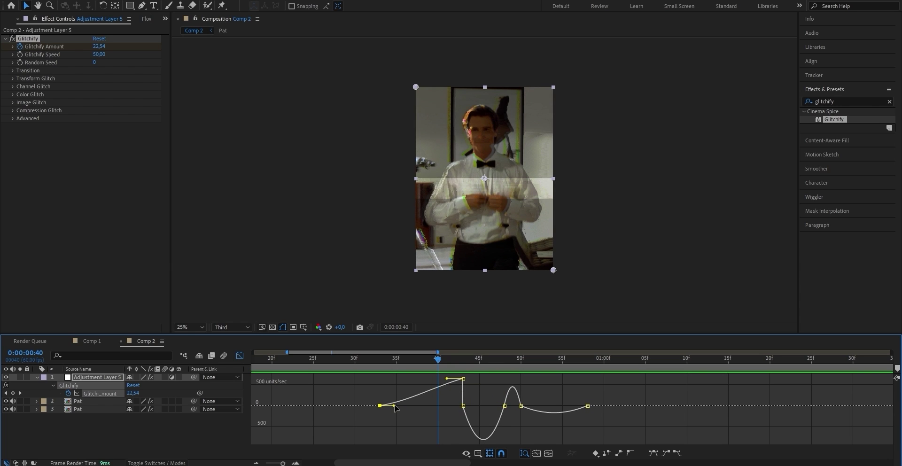
Reshape the bezier handles of the early keyframes to raise the speed around them.
{"action": "left_click_drag", "start_coordinate": [394, 407], "coordinate": [390, 406]}
{"action": "left_click", "coordinate": [463, 379]}
{"action": "left_click", "coordinate": [517, 407]}
{"action": "left_click", "coordinate": [506, 407]}
{"action": "left_click_drag", "start_coordinate": [471, 407], "coordinate": [543, 385]}
{"action": "left_click", "coordinate": [505, 401]}
Preview the timing and flatten the speed bump after the frame 48 keyframe.
{"action": "key", "text": "space"}
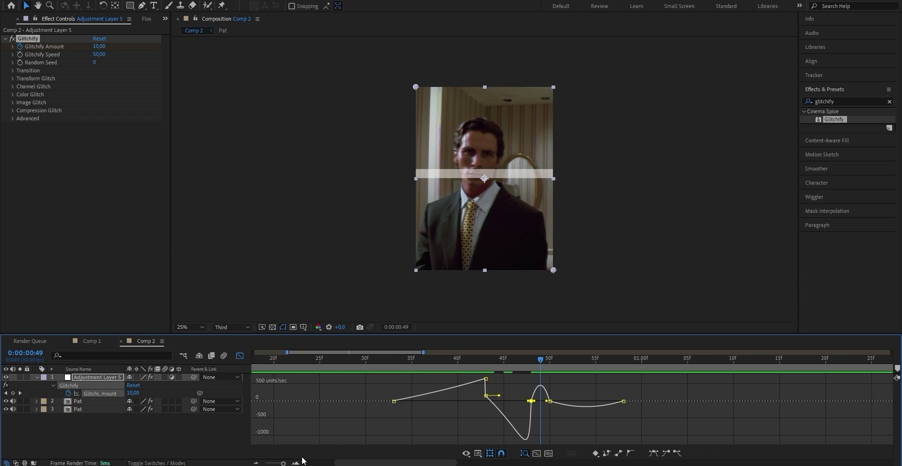
{"action": "left_click_drag", "start_coordinate": [285, 463], "coordinate": [287, 464]}
{"action": "left_click_drag", "start_coordinate": [556, 402], "coordinate": [593, 401]}
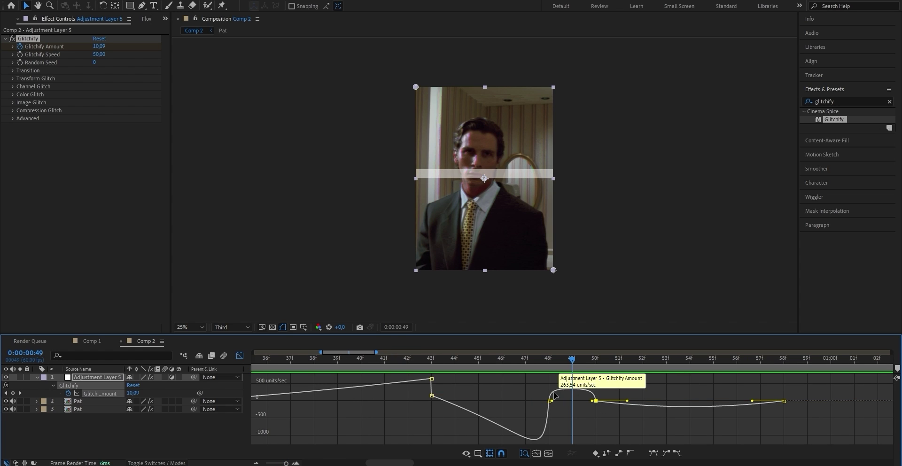
{"action": "key", "text": "Page_Down"}
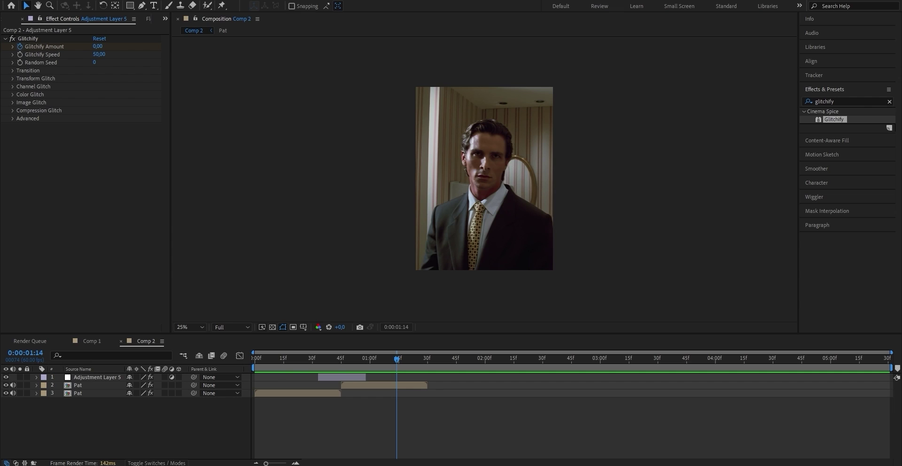
Add rdylt glitch sfx.mp3 to the timeline, show its waveform, and slide it under the cut.
{"action": "left_click_drag", "start_coordinate": [842, 146], "coordinate": [348, 399]}
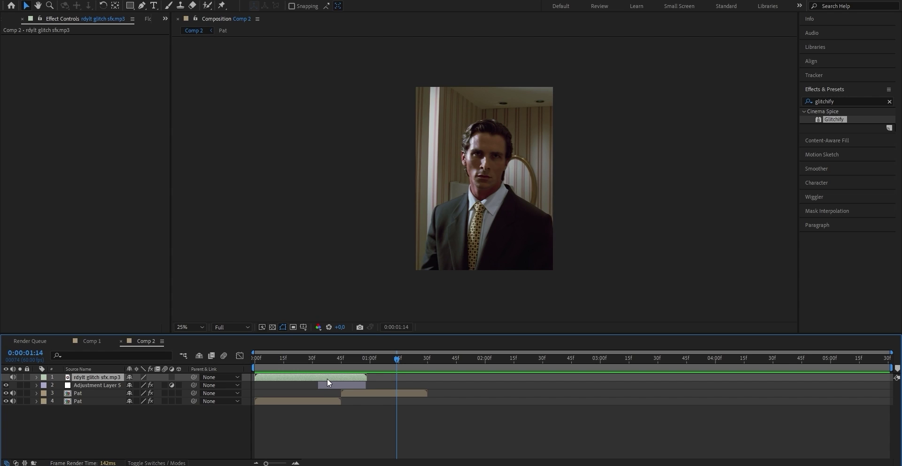
{"action": "key", "text": "l"}
{"action": "key", "text": "l"}
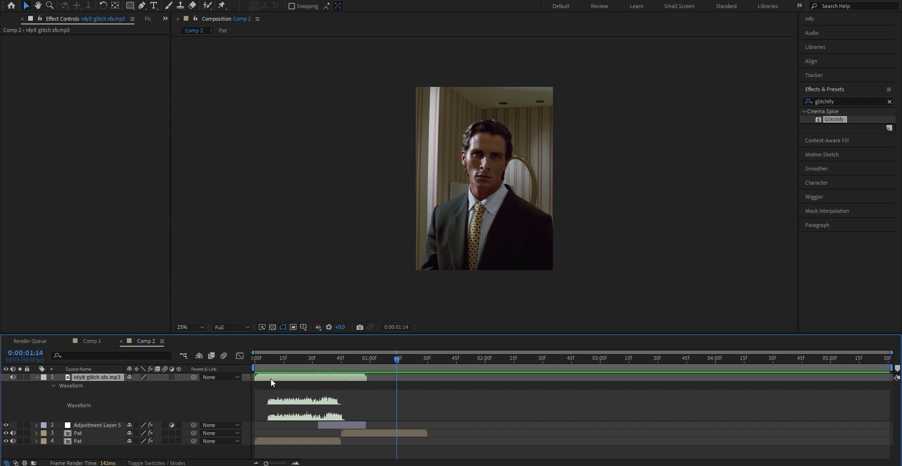
{"action": "left_click_drag", "start_coordinate": [278, 377], "coordinate": [328, 384]}
{"action": "left_click", "coordinate": [369, 358]}
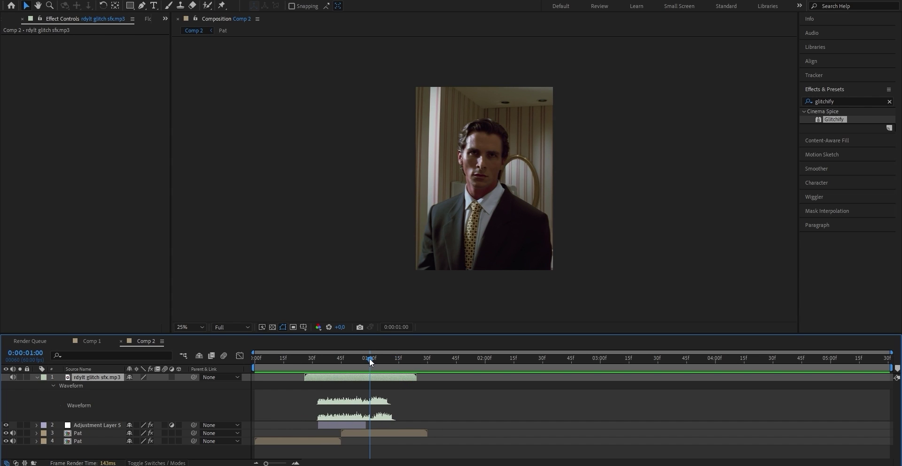
{"action": "left_click_drag", "start_coordinate": [368, 360], "coordinate": [366, 362]}
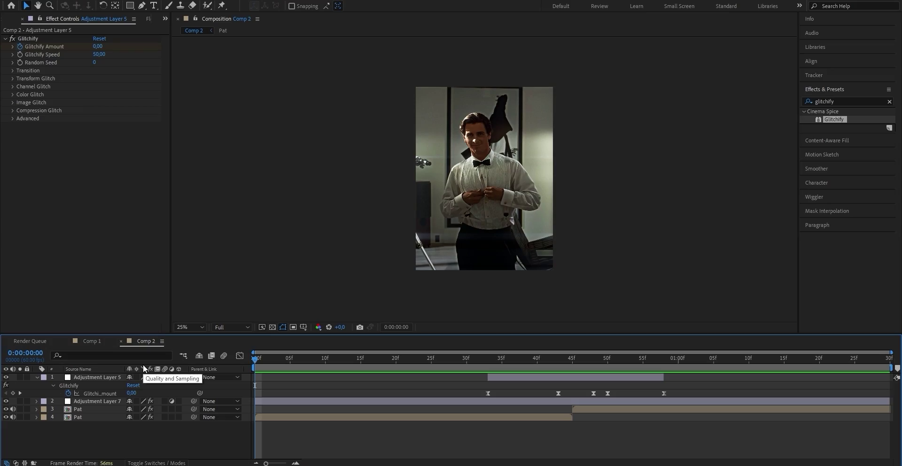
{"action": "key", "text": "space"}
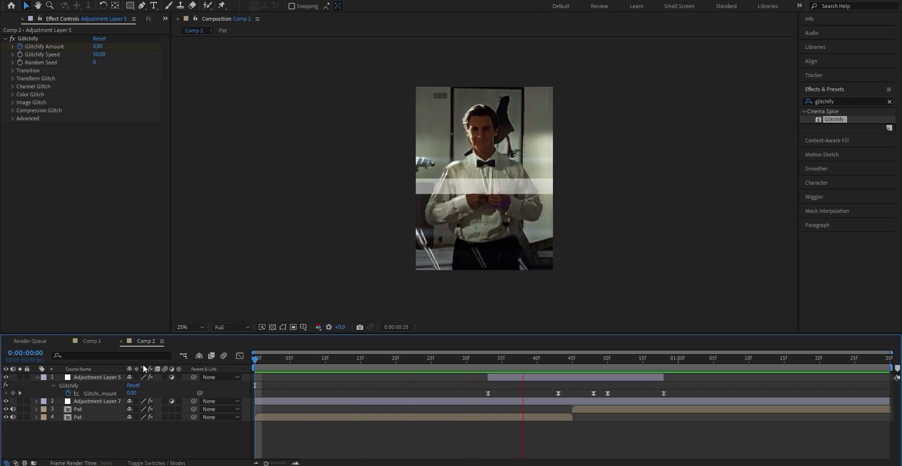